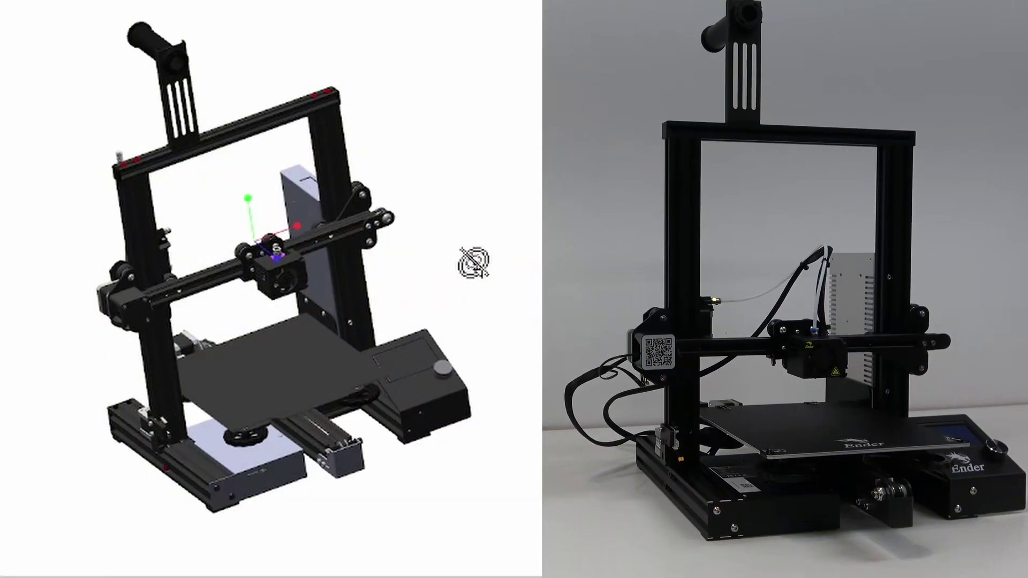
Orbit the ender-3-pro printer model in the Home view's 3D canvas to another angle.
{"action": "middle_click_drag", "start_coordinate": [465, 265], "coordinate": [110, 291]}
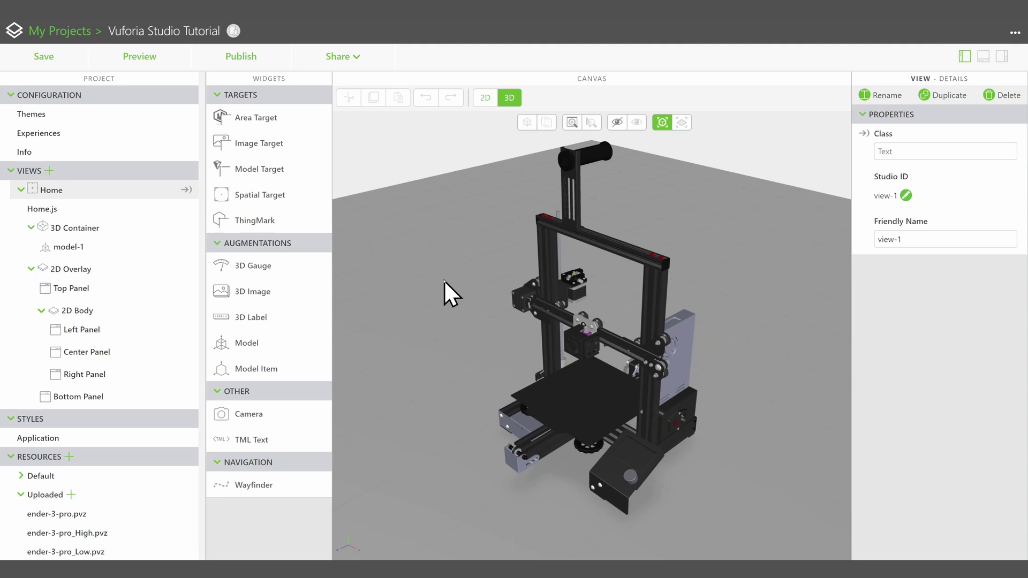
Place Model Target modelTarget-1 in the 3D Container and open its Model Target Editor.
{"action": "left_click_drag", "start_coordinate": [269, 167], "coordinate": [604, 406]}
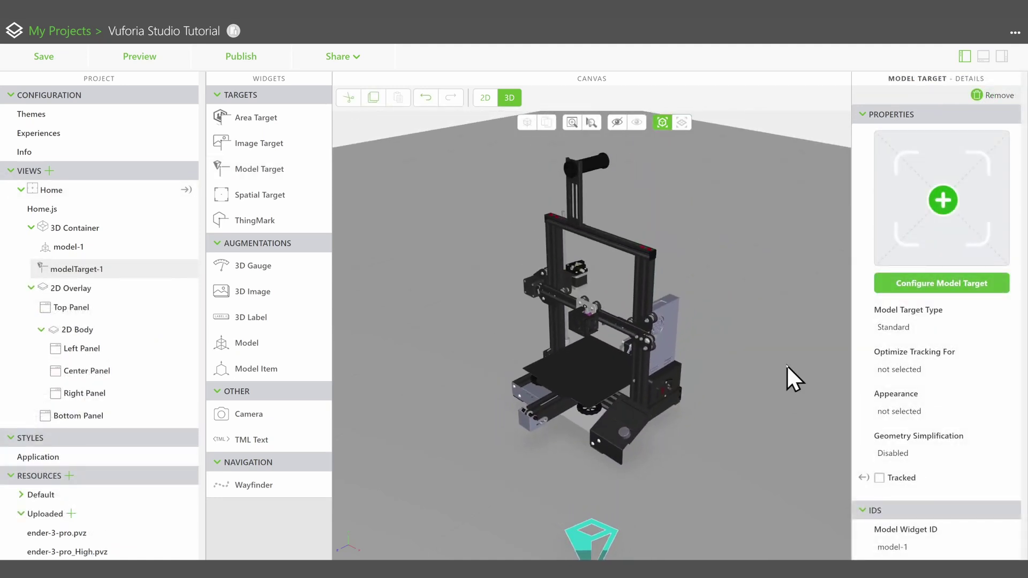
{"action": "left_click", "coordinate": [886, 275]}
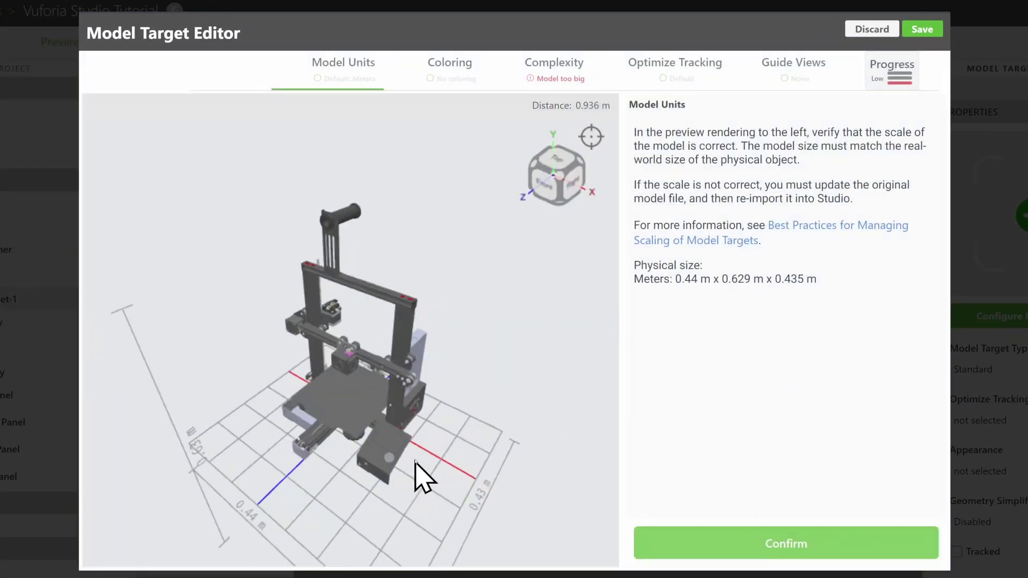
Confirm meters as the model units, giving a 0.44 × 0.629 × 0.435 m printer.
{"action": "left_click_drag", "start_coordinate": [423, 477], "coordinate": [464, 487]}
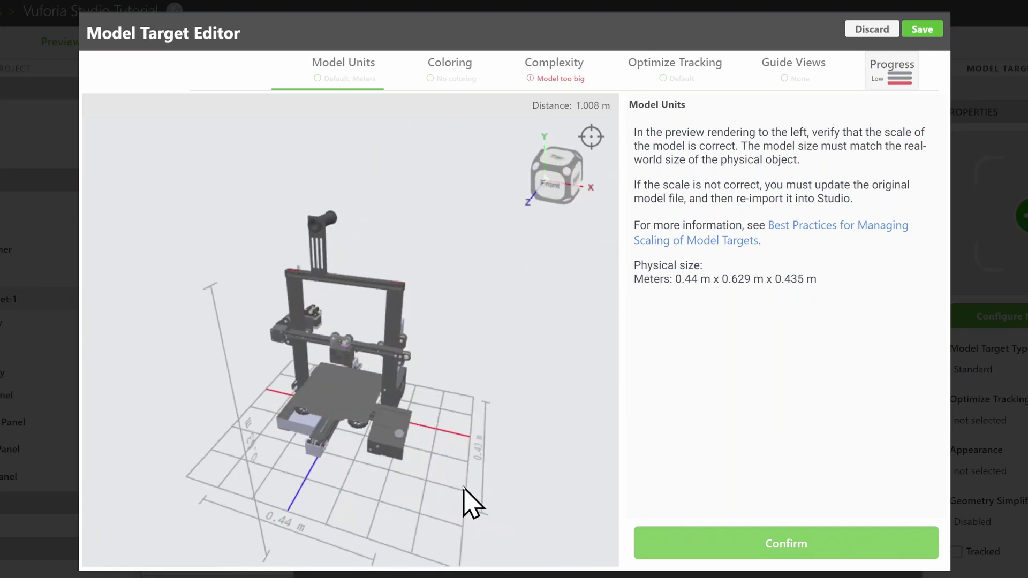
{"action": "left_click", "coordinate": [889, 537]}
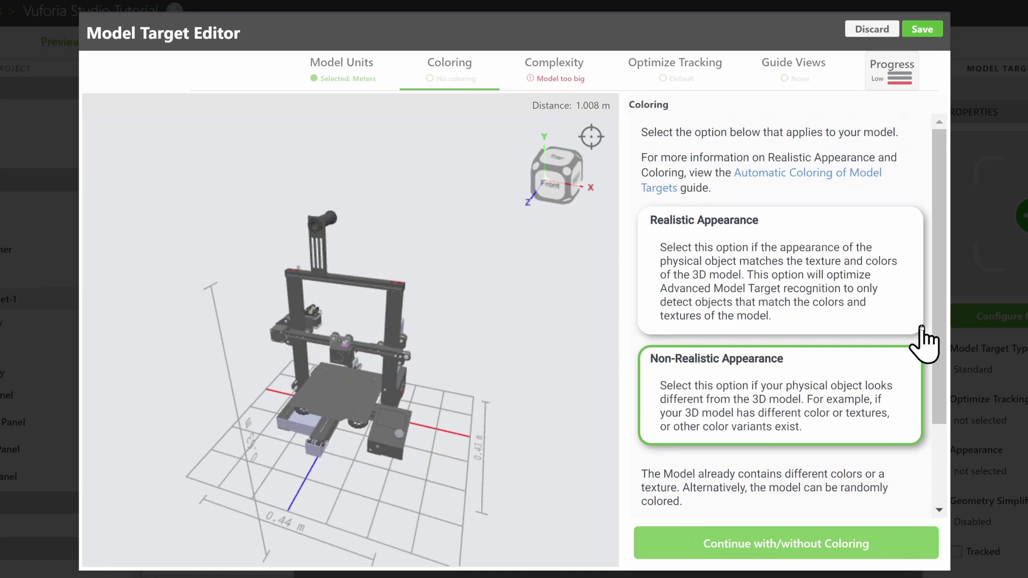
Choose Realistic Appearance coloring for the model target and advance to the Complexity step.
{"action": "left_click", "coordinate": [921, 327]}
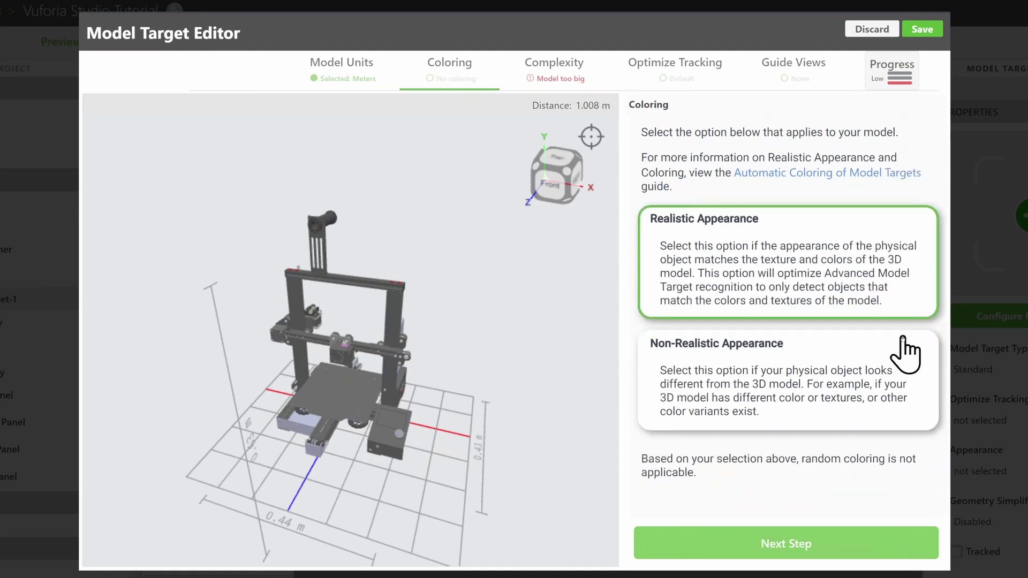
{"action": "left_click", "coordinate": [905, 356]}
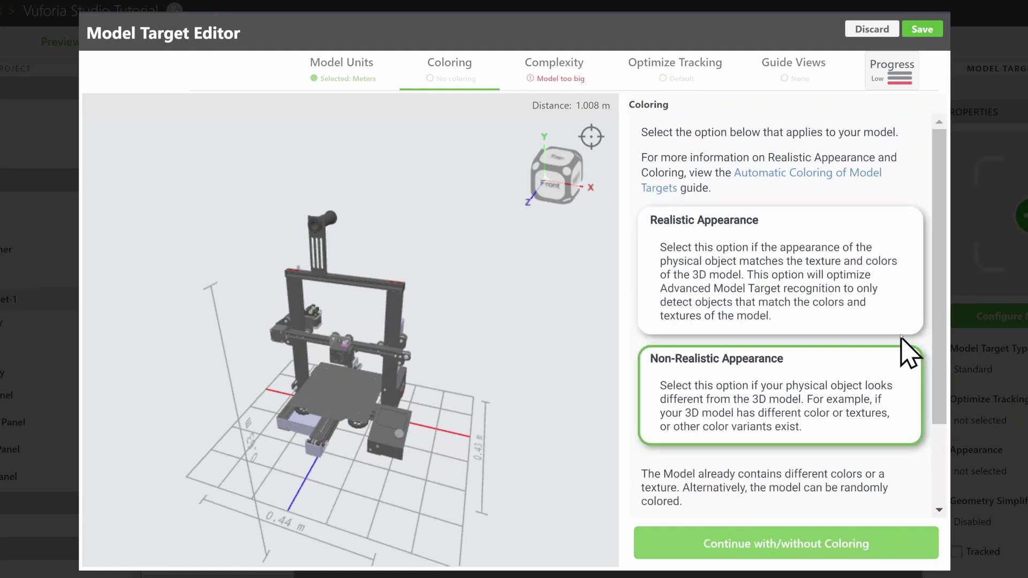
{"action": "left_click", "coordinate": [898, 294]}
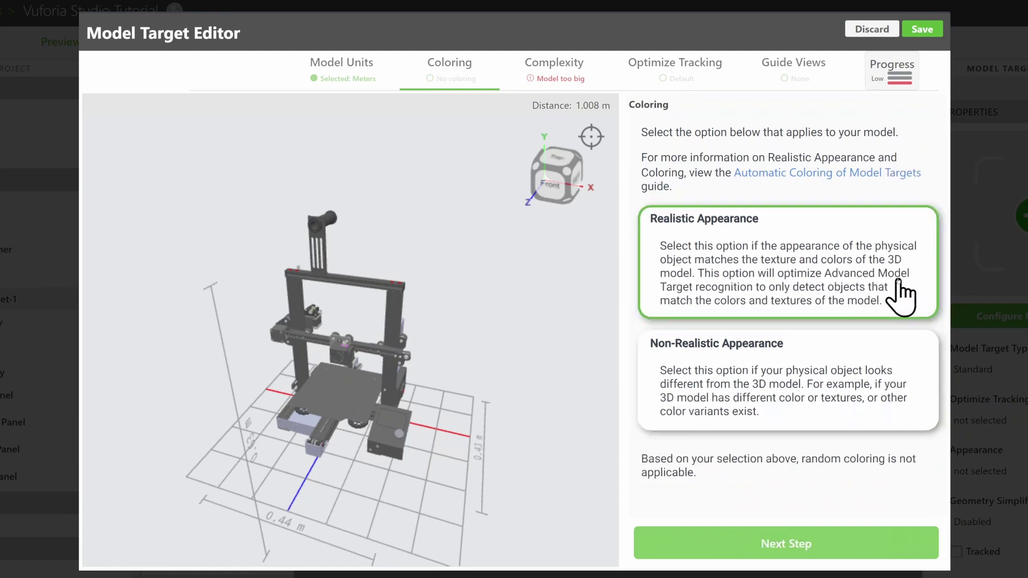
{"action": "left_click", "coordinate": [833, 546]}
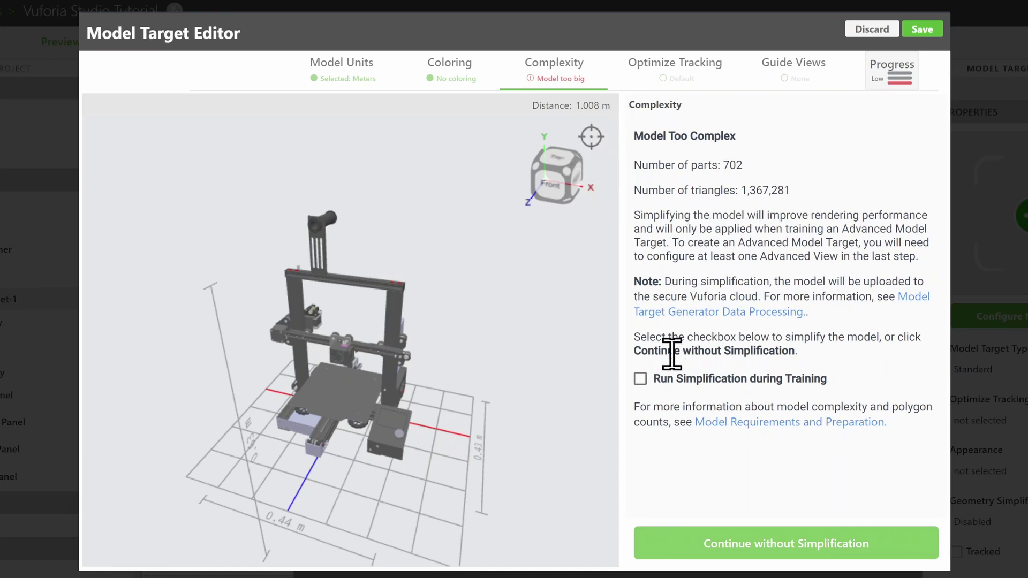
Enable Run Simplification during Training and select Default tracking optimization.
{"action": "left_click", "coordinate": [640, 380]}
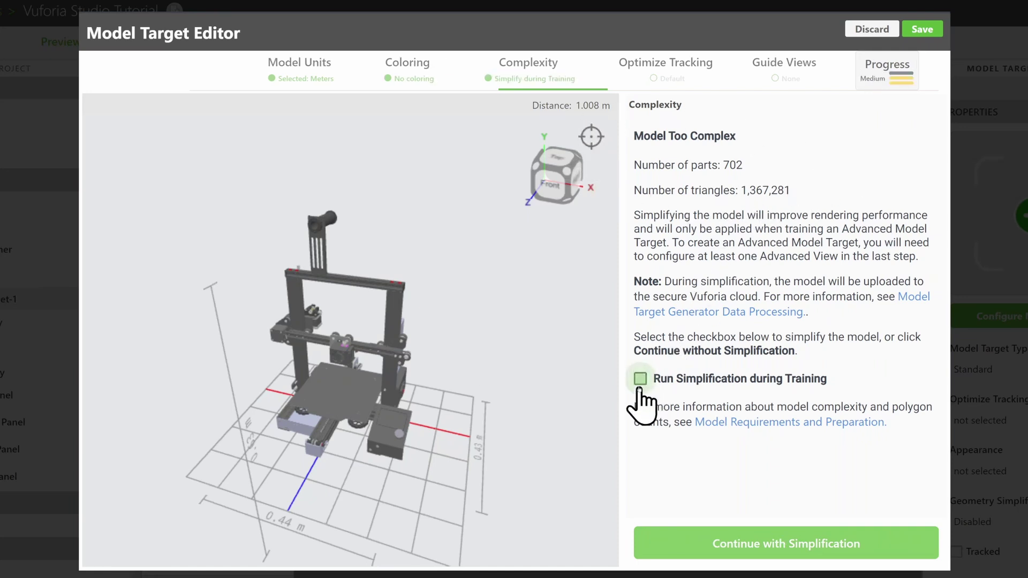
{"action": "left_click", "coordinate": [881, 546]}
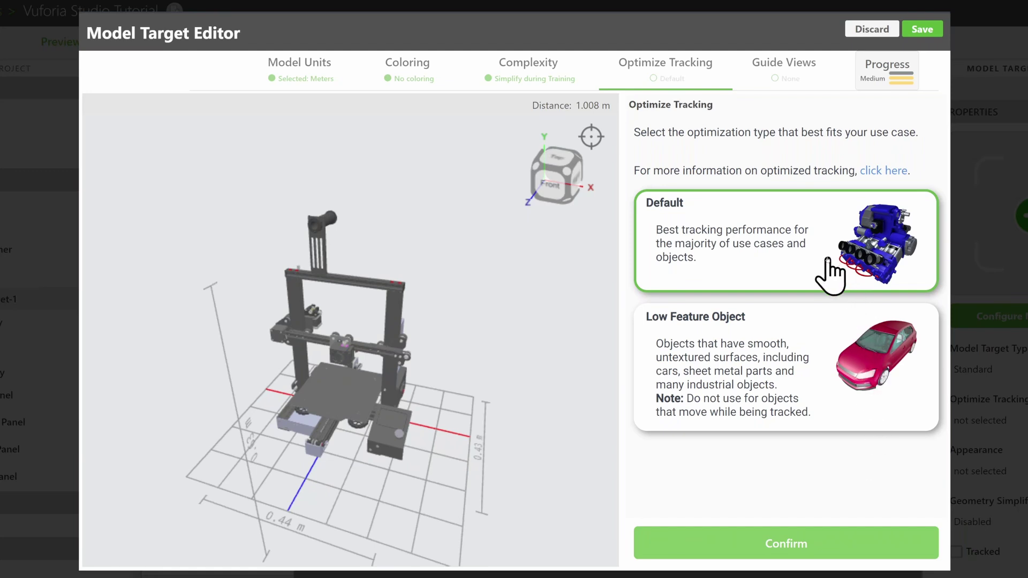
{"action": "left_click", "coordinate": [809, 323]}
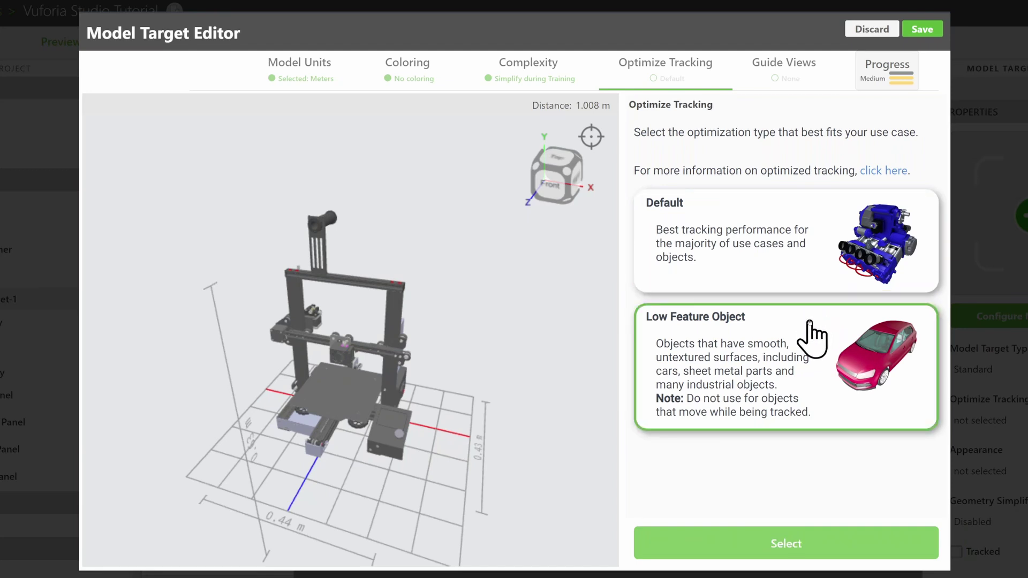
{"action": "left_click", "coordinate": [819, 272]}
{"action": "left_click", "coordinate": [841, 552]}
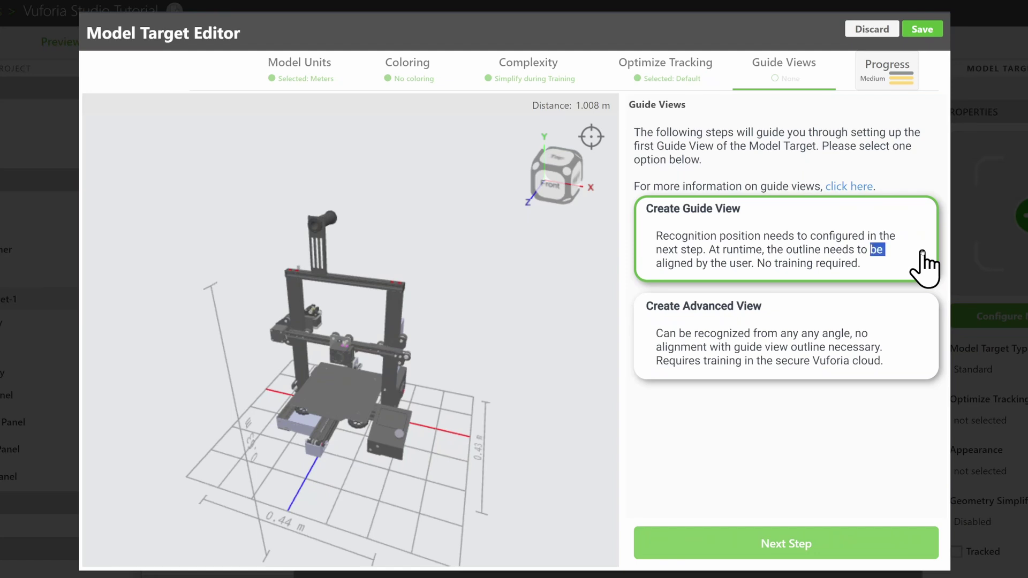
Create guide view GuideView_0000 from an angled front view of the printer.
{"action": "left_click", "coordinate": [915, 317]}
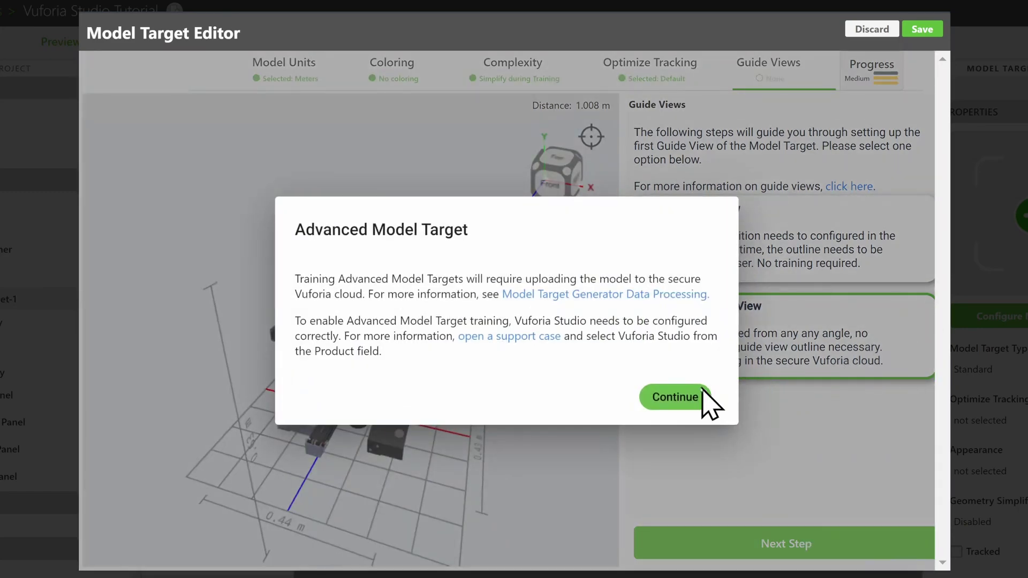
{"action": "left_click", "coordinate": [674, 398]}
{"action": "left_click", "coordinate": [916, 216]}
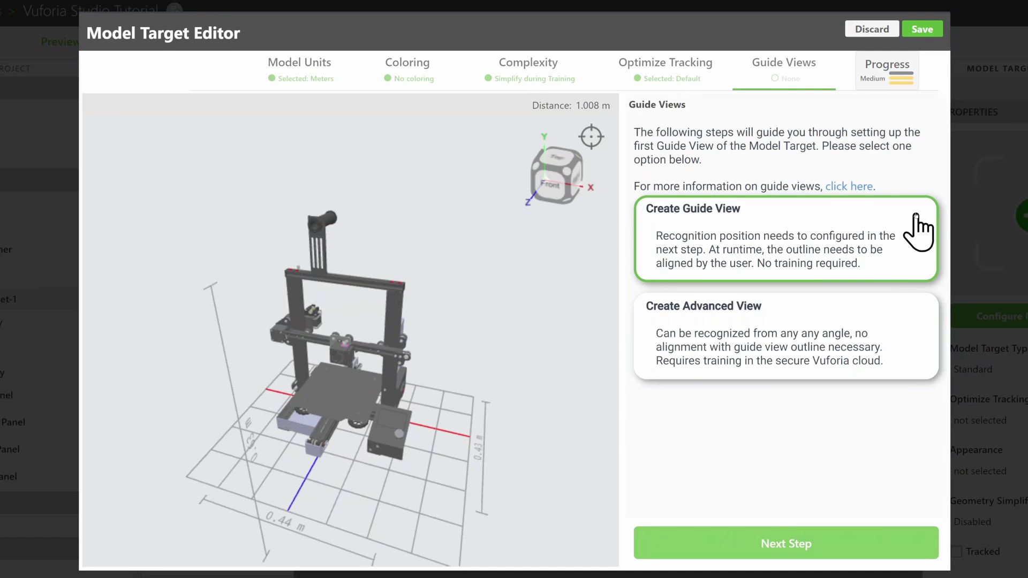
{"action": "left_click", "coordinate": [866, 554]}
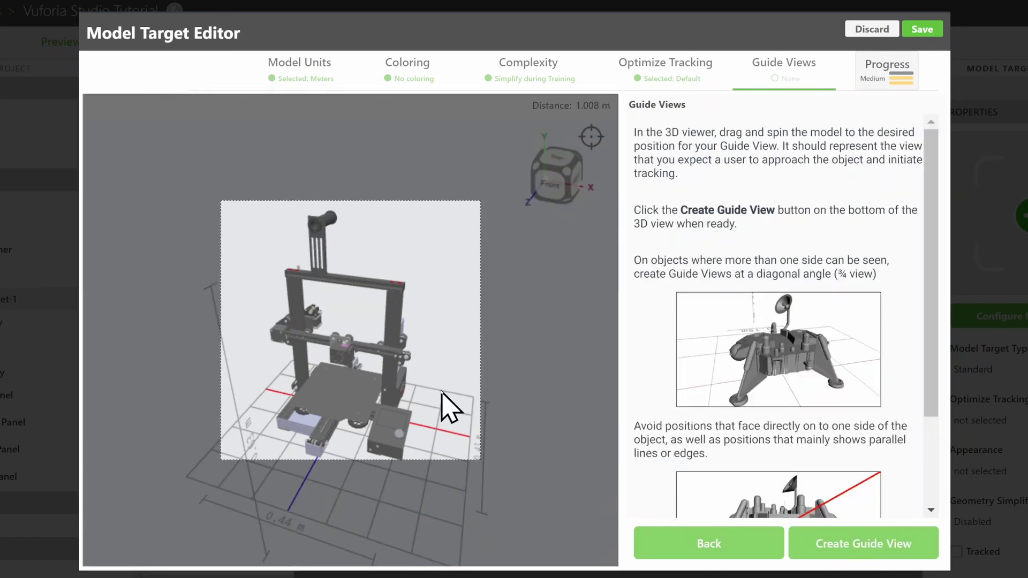
{"action": "left_click_drag", "start_coordinate": [449, 410], "coordinate": [363, 419]}
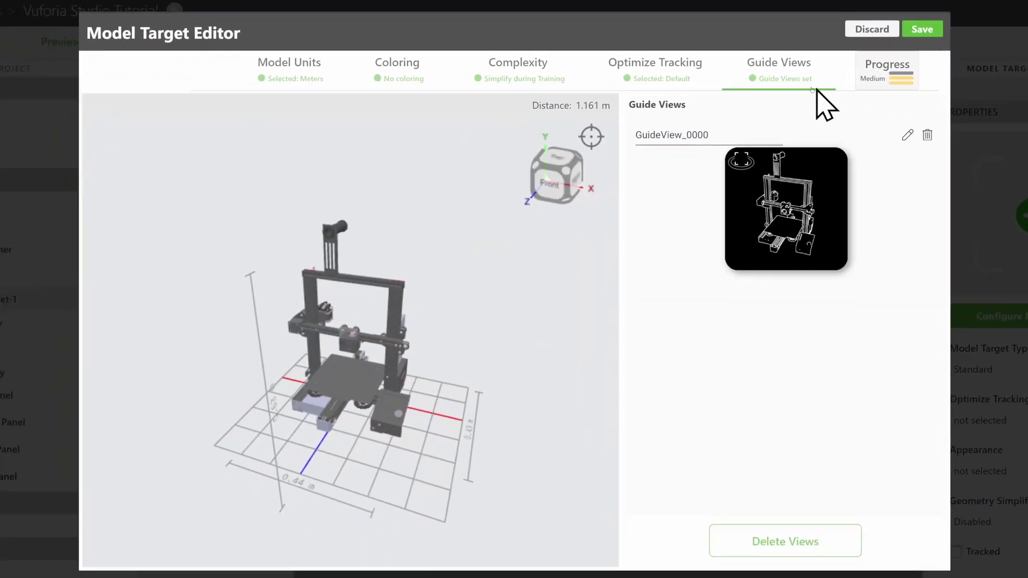
Review the Optimize Tracking, Complexity and Guide Views settings, then save the model target.
{"action": "left_click", "coordinate": [692, 83]}
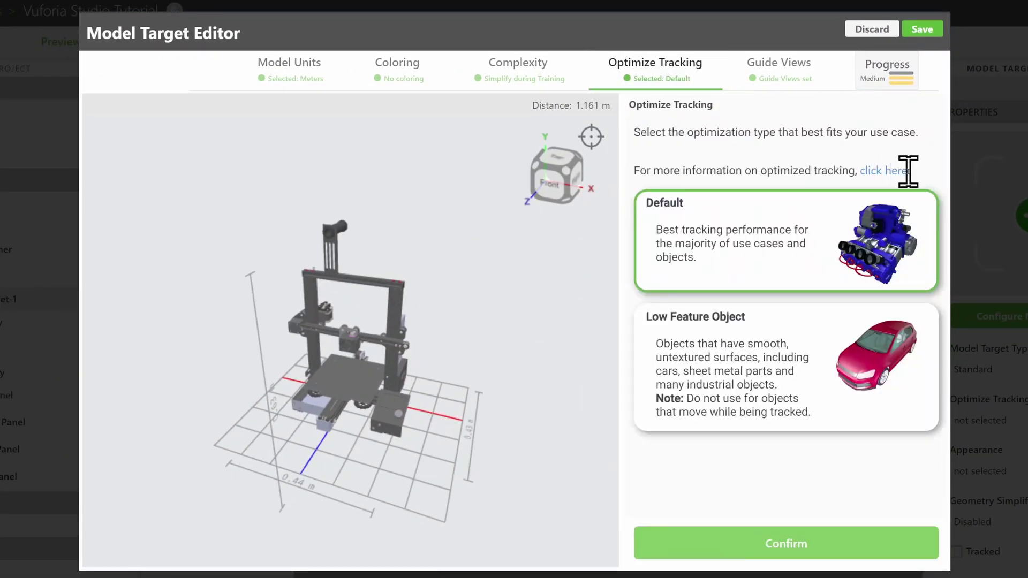
{"action": "left_click", "coordinate": [496, 69]}
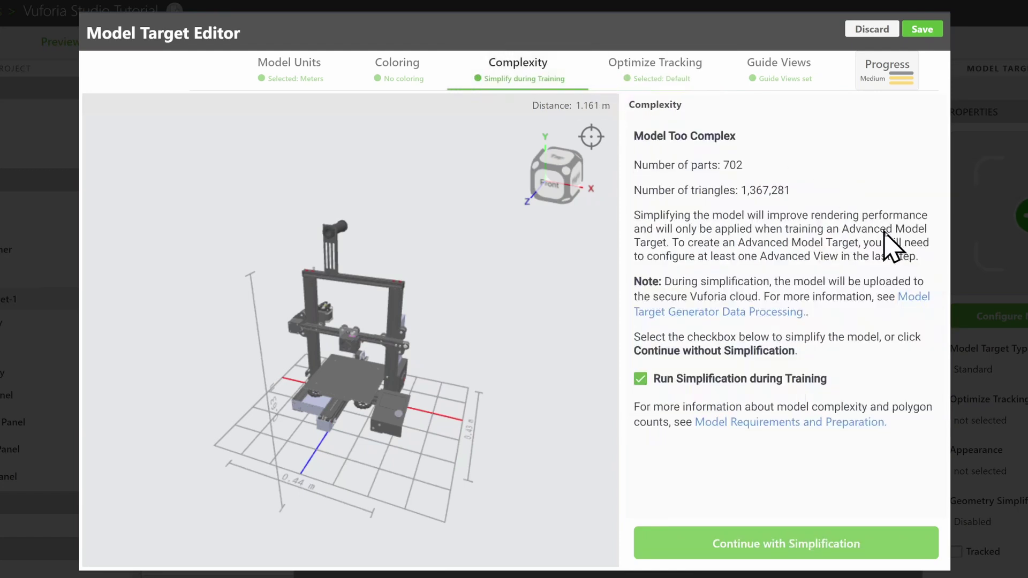
{"action": "left_click", "coordinate": [816, 75]}
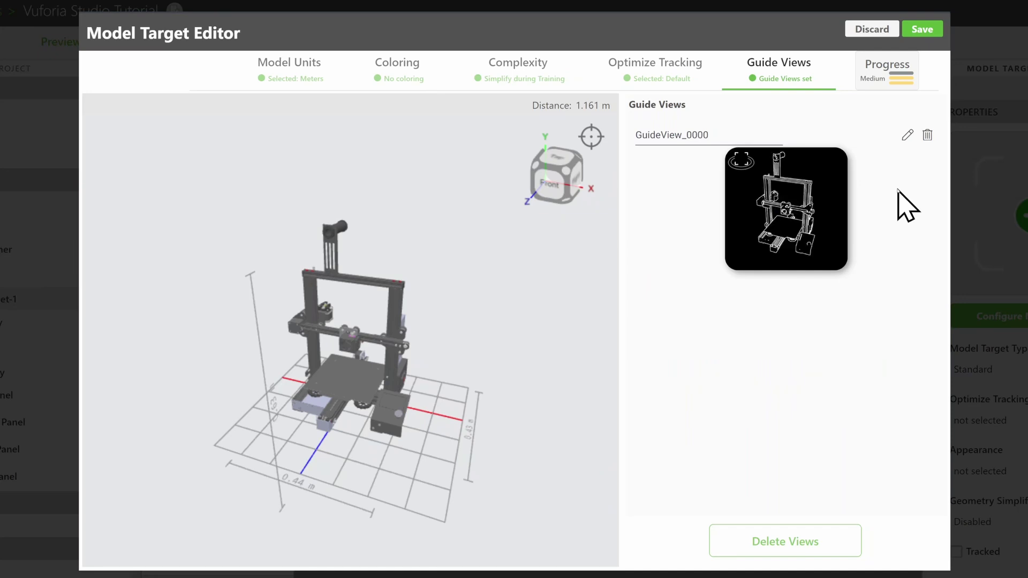
{"action": "left_click", "coordinate": [923, 30]}
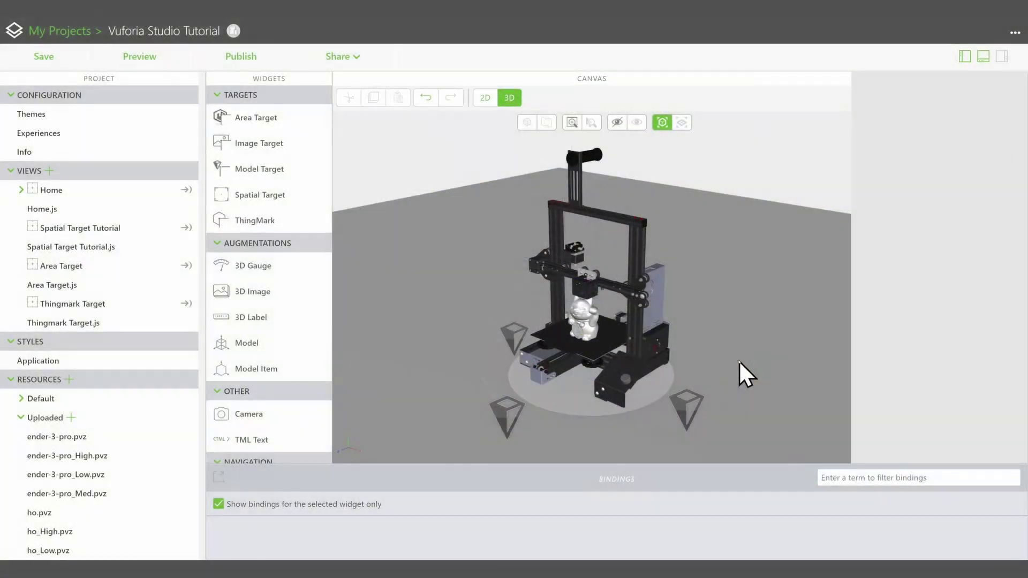
Set the printer model's opacity to 0.8 and preview the experience in an iPhone 6/7/8 frame.
{"action": "left_click", "coordinate": [627, 339]}
{"action": "scroll", "coordinate": [941, 265], "scroll_direction": "down", "scroll_amount": 5}
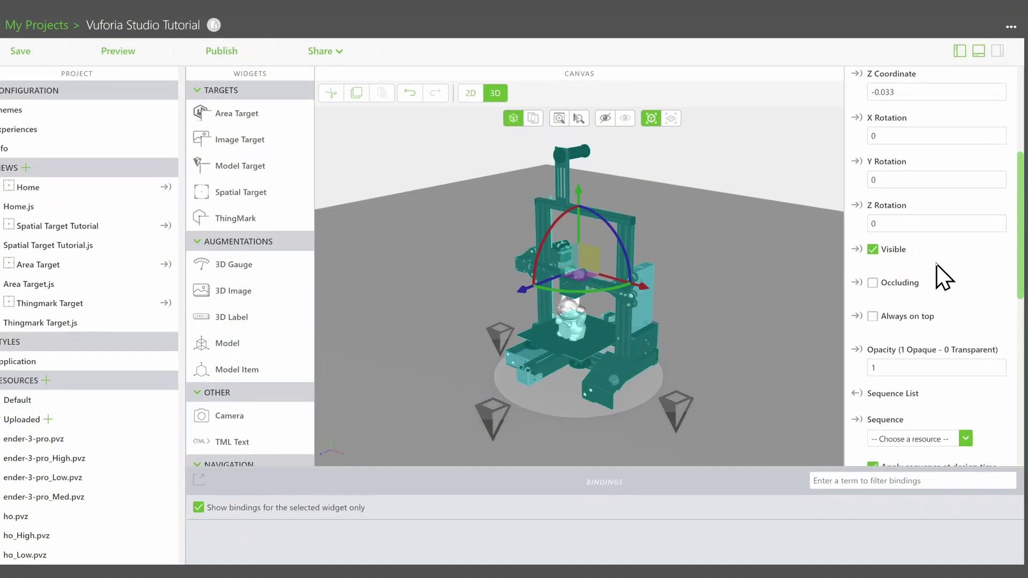
{"action": "left_click", "coordinate": [916, 368]}
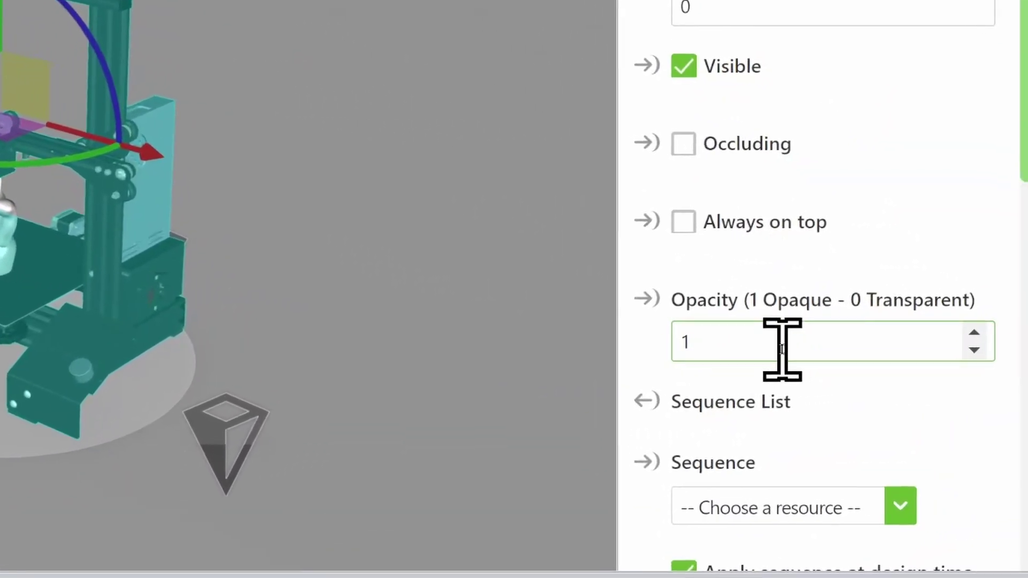
{"action": "key", "text": "BackSpace"}
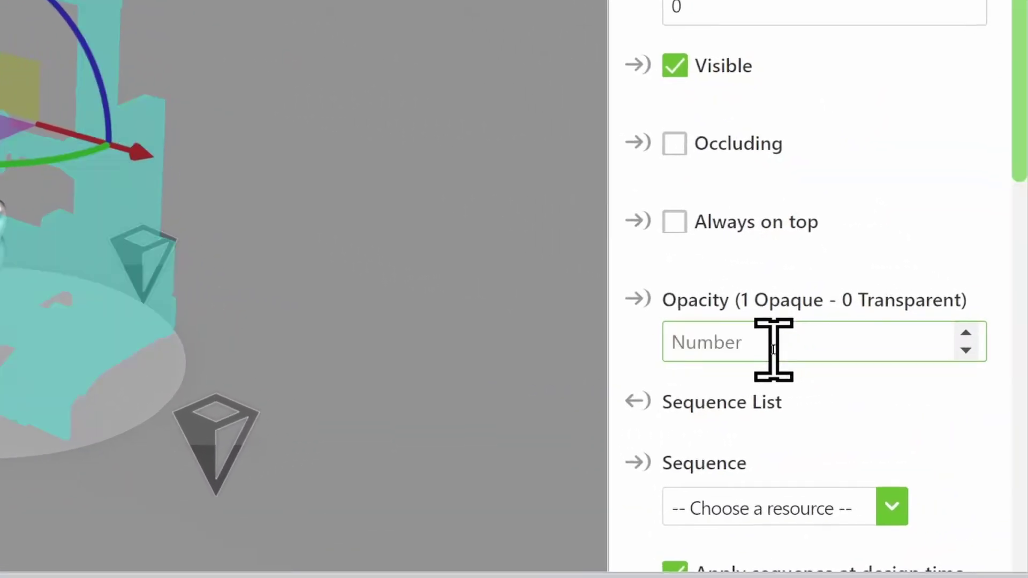
{"action": "type", "text": "0.8"}
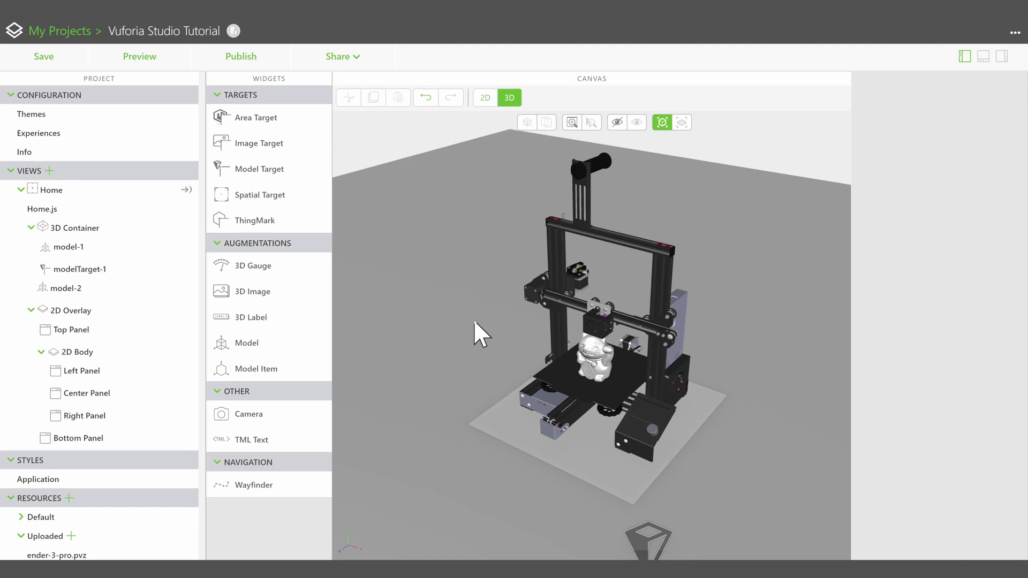
{"action": "left_click_drag", "start_coordinate": [466, 331], "coordinate": [495, 281]}
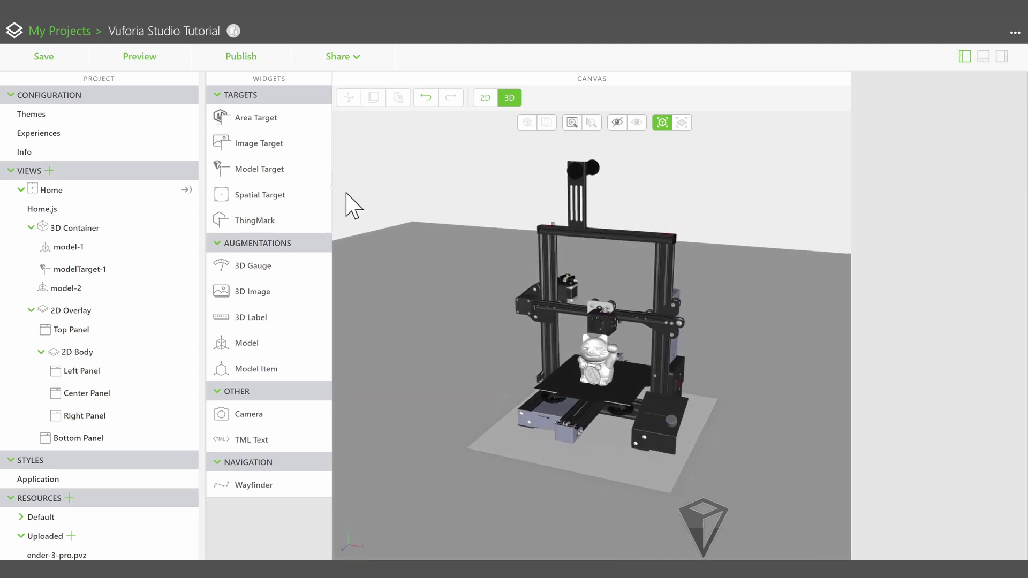
{"action": "left_click", "coordinate": [159, 69]}
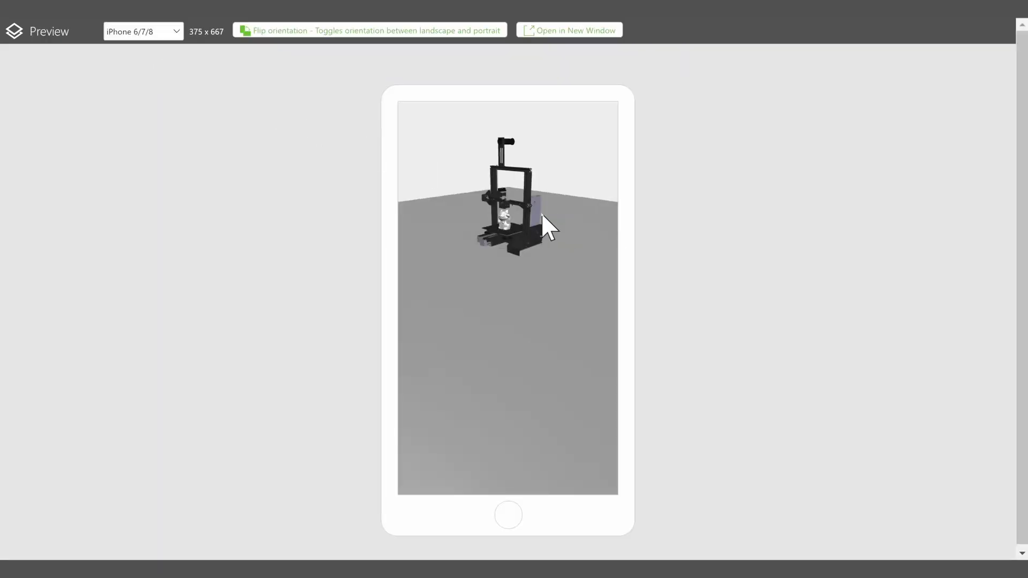